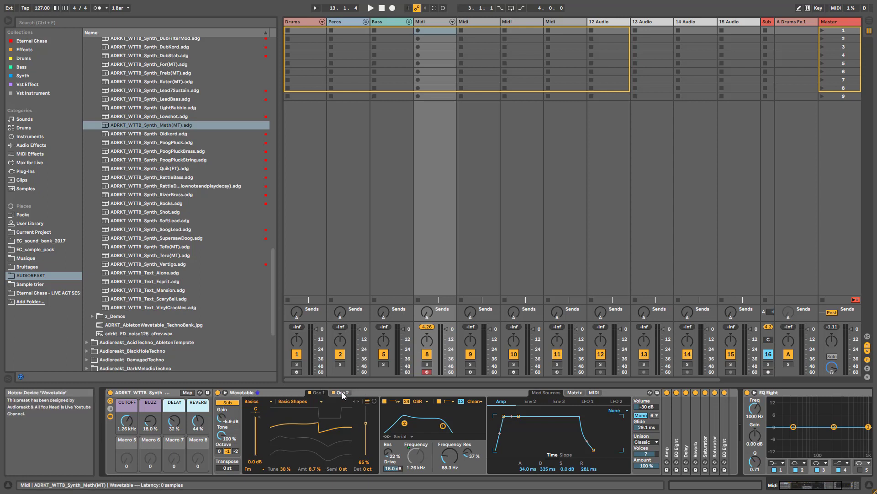
# Step: Play the Meth(MT) preset and retune Osc 2 from 7 to 3 semitones up
pyautogui.click(341, 392)
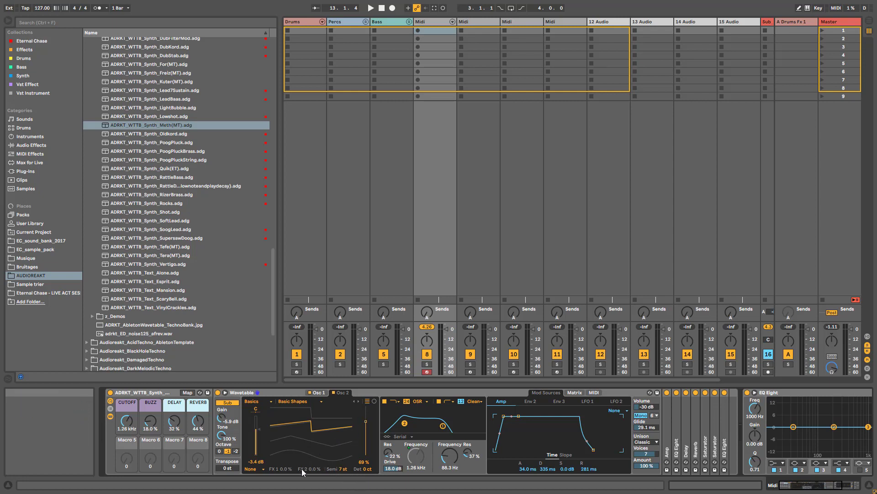
pyautogui.press('space')
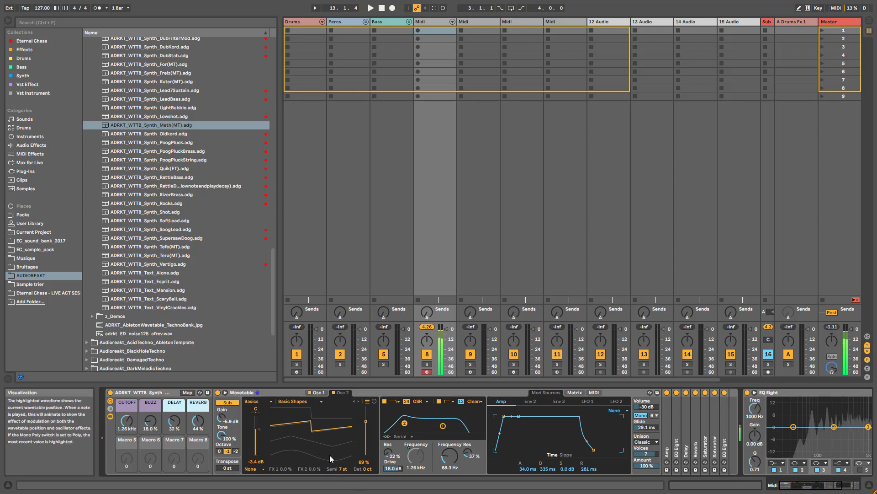
pyautogui.moveTo(347, 469); pyautogui.dragTo(346, 480)
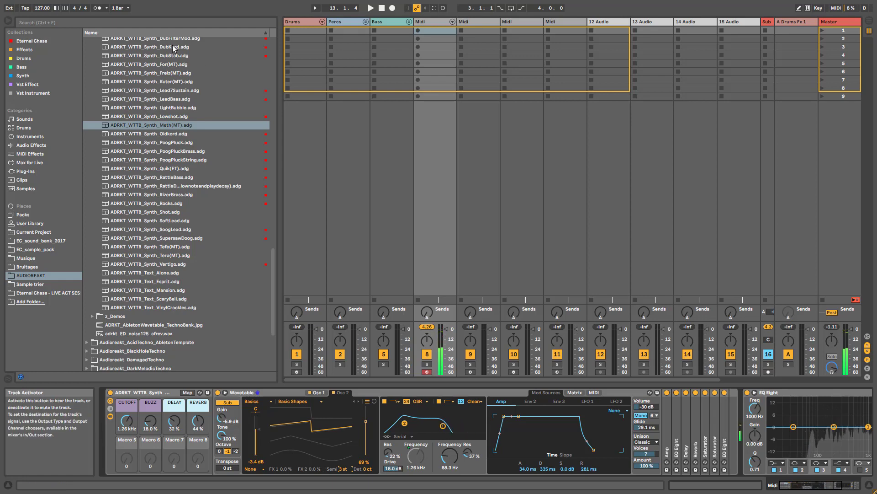
# Step: Load ADRKT_WTTB_Synth_Oldkord.adg from the browser onto the MIDI track
pyautogui.click(157, 134)
pyautogui.press('Return')
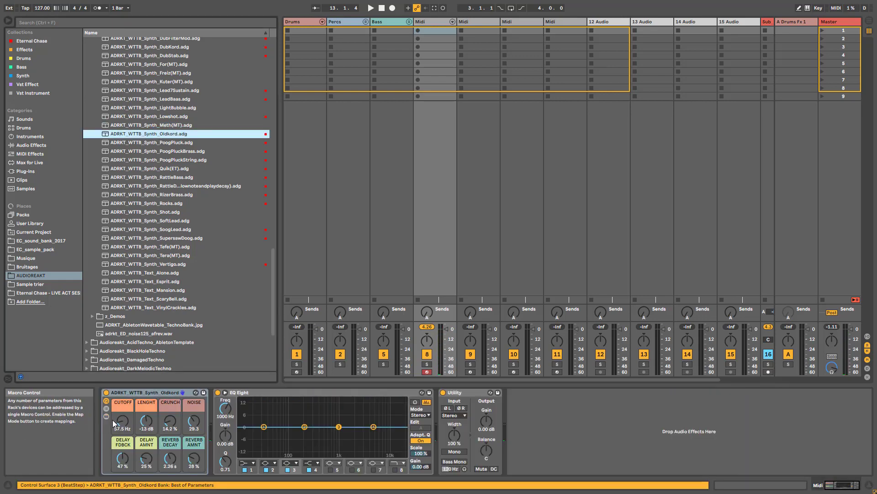